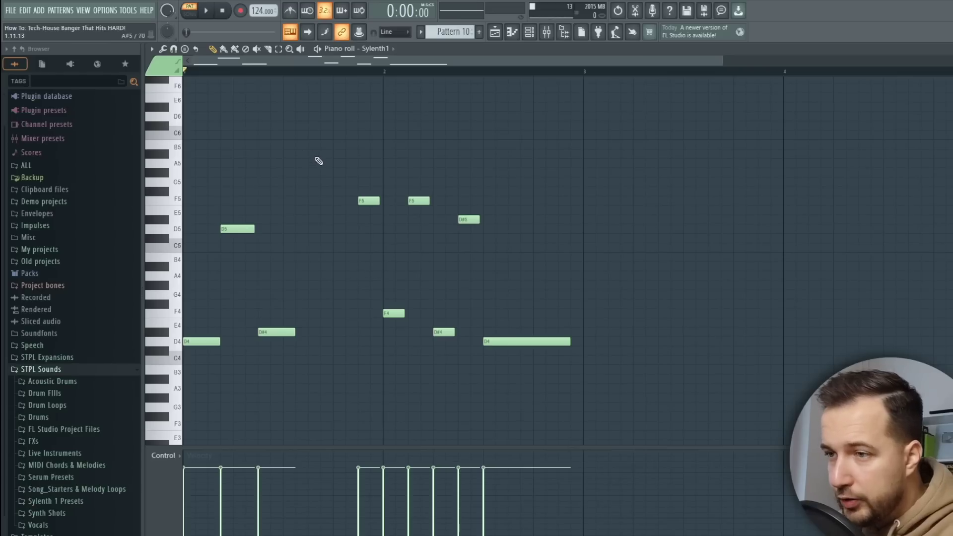
Play the Sylenth1 pattern and audition it through the Soundgoodizer on its mixer insert.
key(space)
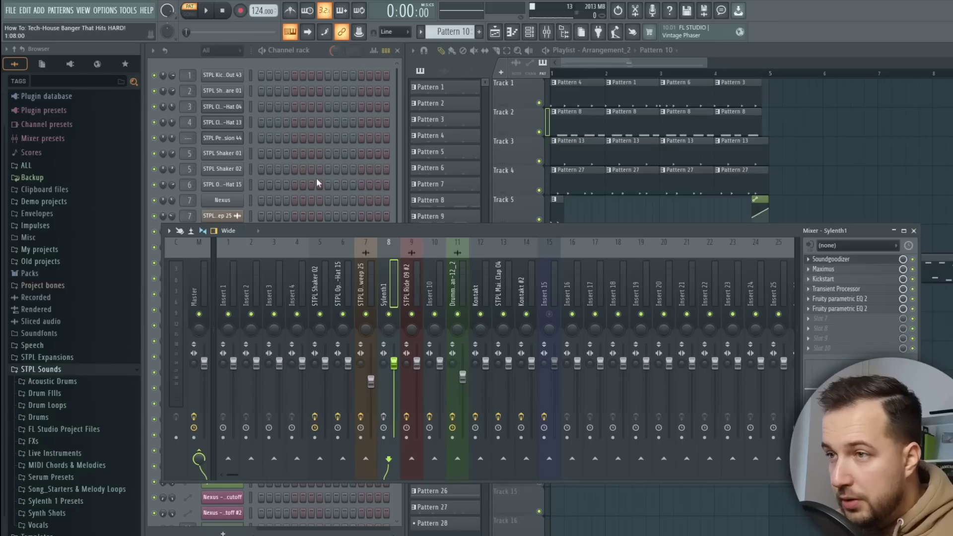
click(321, 55)
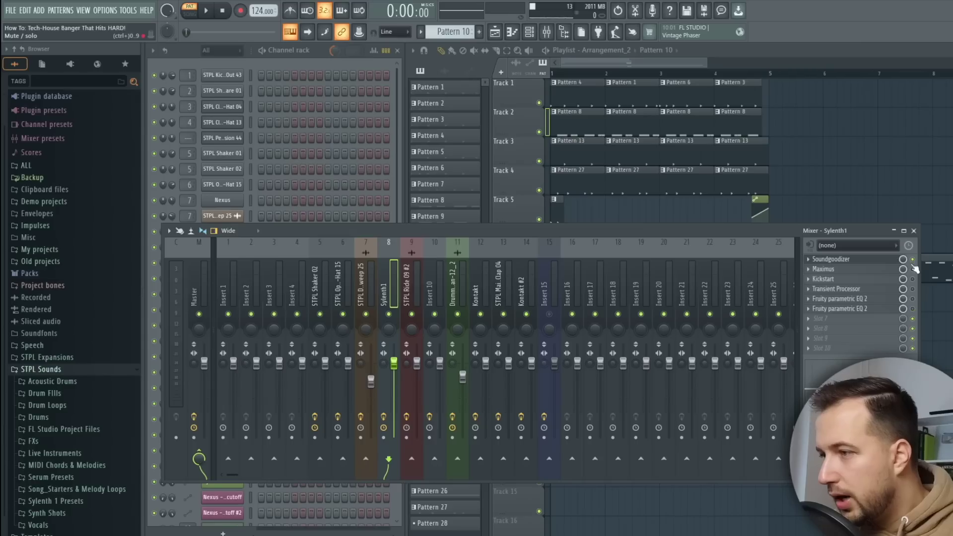
click(864, 261)
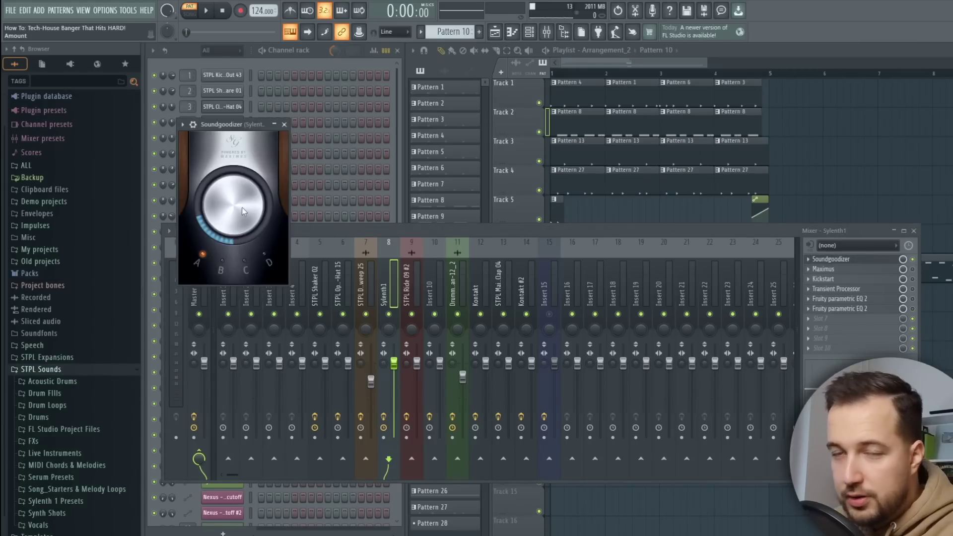
key(space)
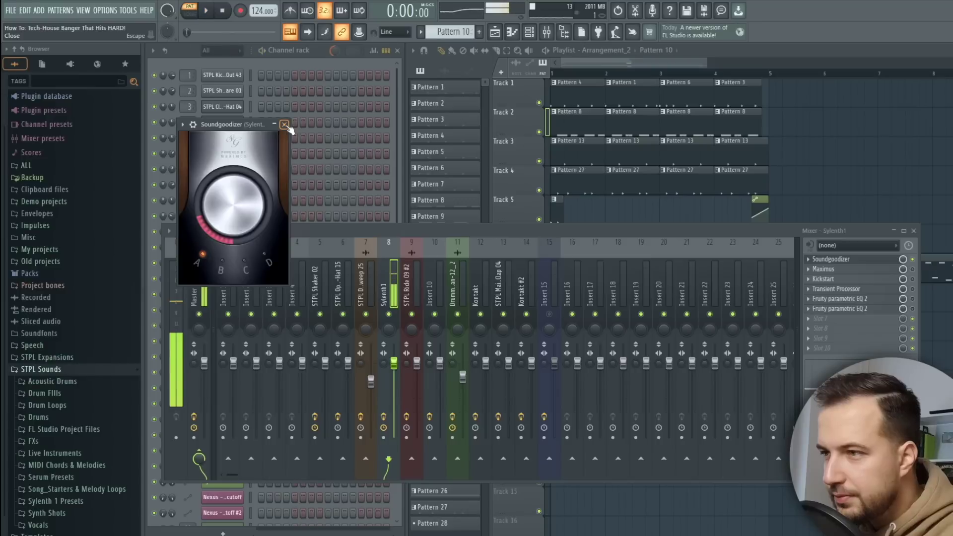
click(285, 124)
Inspect Maximus on the Sylenth1 insert, including its preset list, and audition the pattern through it.
click(837, 272)
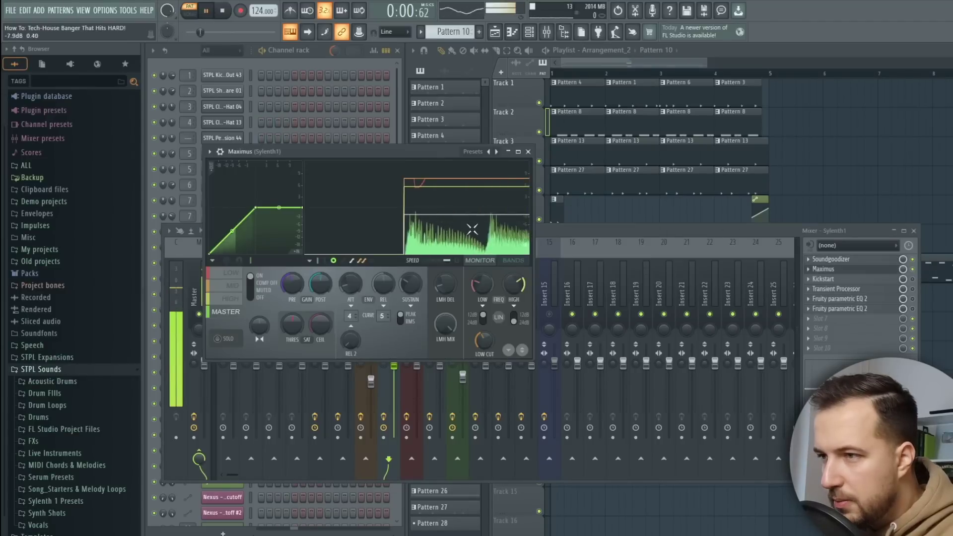
click(474, 152)
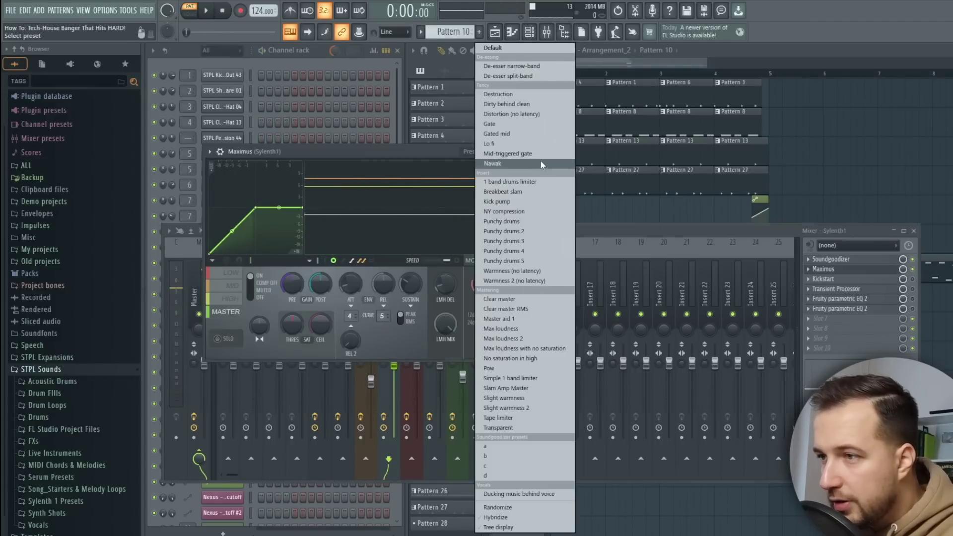
click(396, 160)
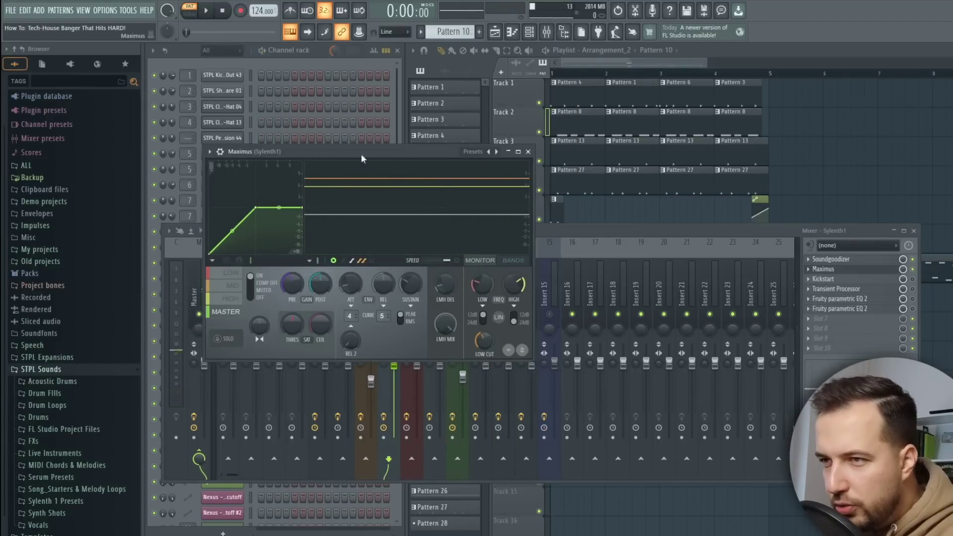
click(473, 153)
click(392, 156)
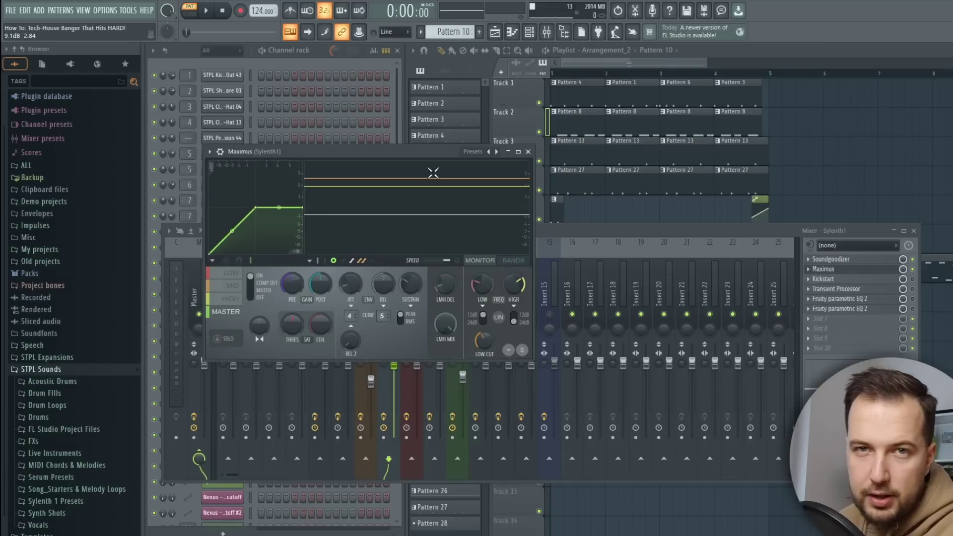
key(space)
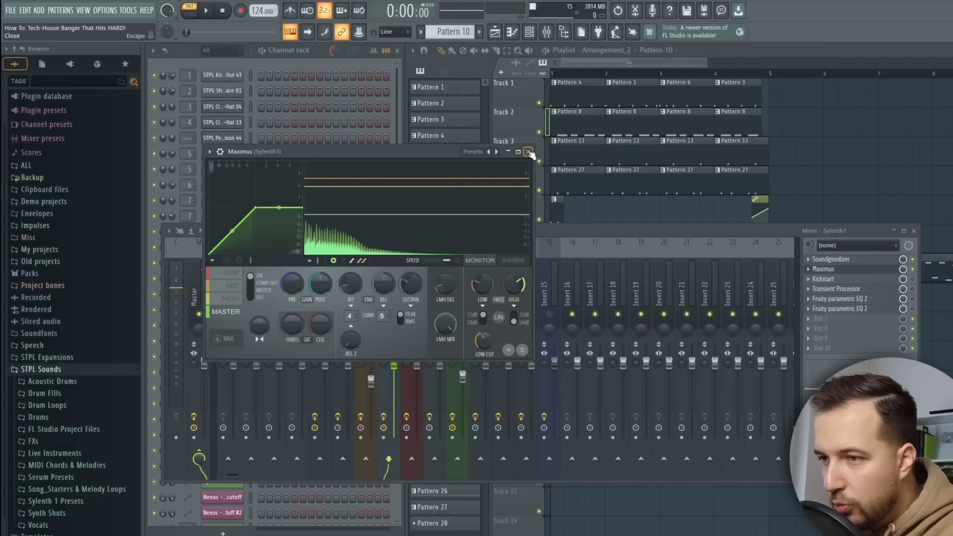
click(528, 152)
Audition the Sylenth1 pattern through Kickstart, inspect the Transient Processor and play back the song arrangement.
click(853, 280)
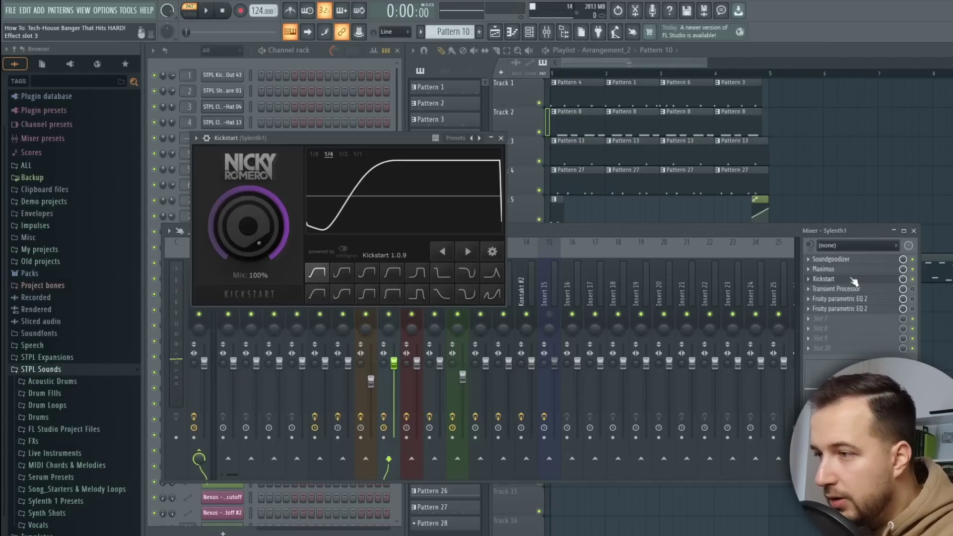
key(space)
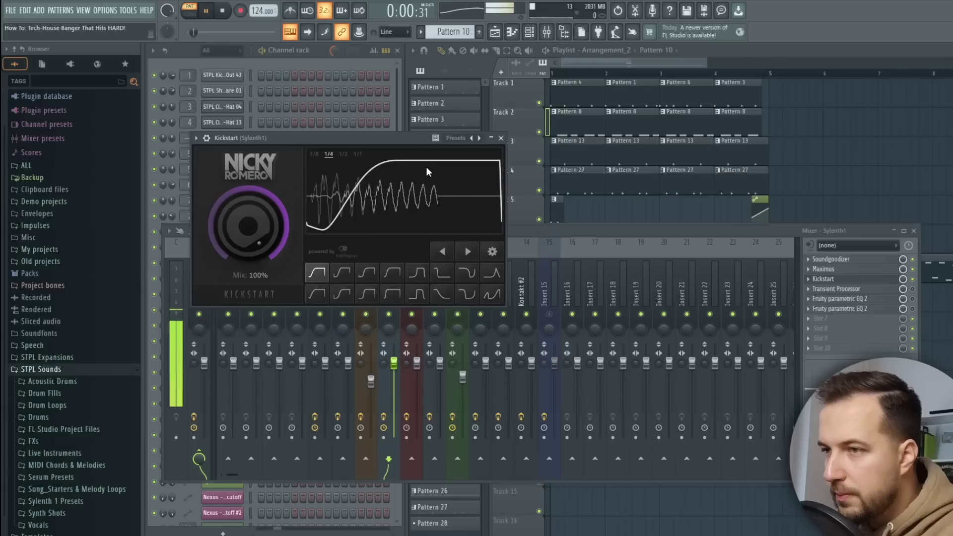
key(space)
click(501, 138)
click(862, 290)
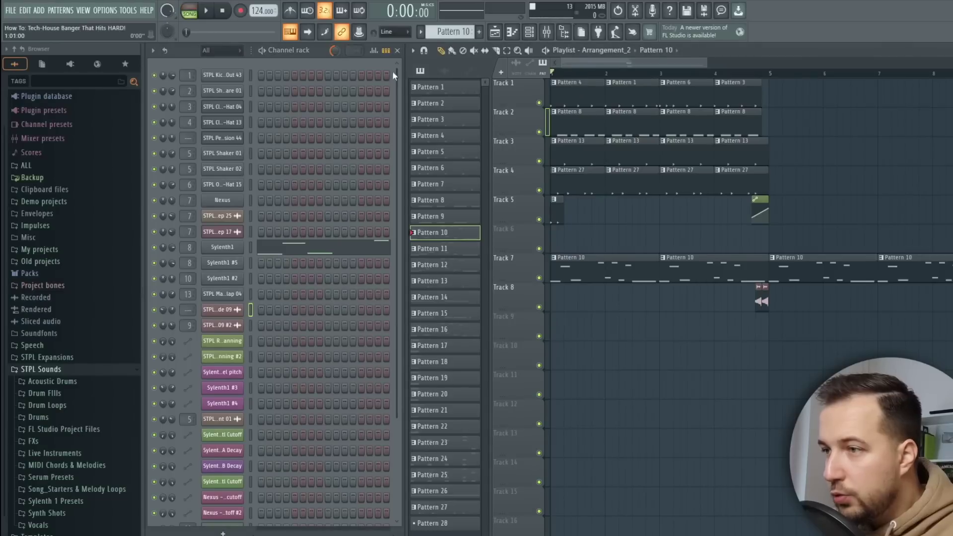
key(space)
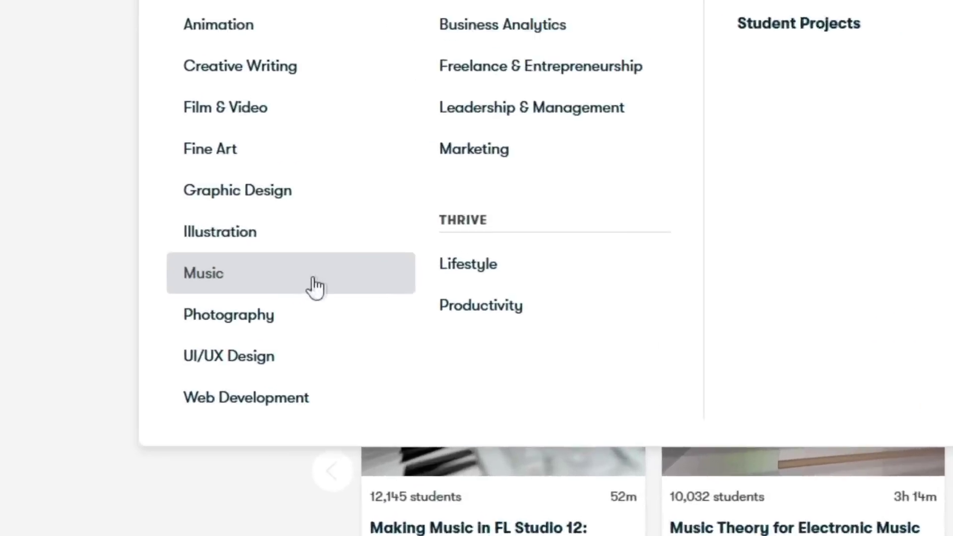
Switch to the online class website, browse the Music classes and search for "fl studio".
click(294, 310)
scroll(476, 298, down, 5)
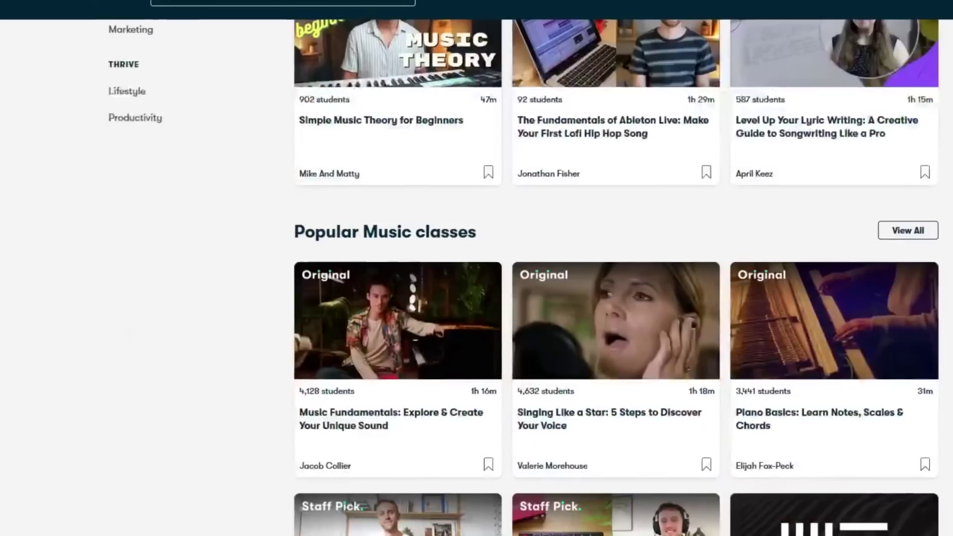
scroll(616, 298, down, 10)
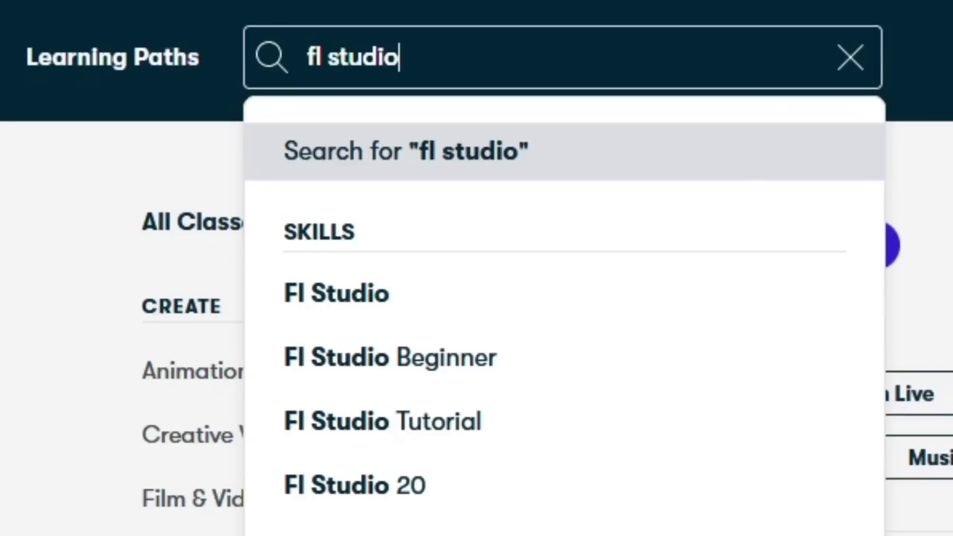
key(Return)
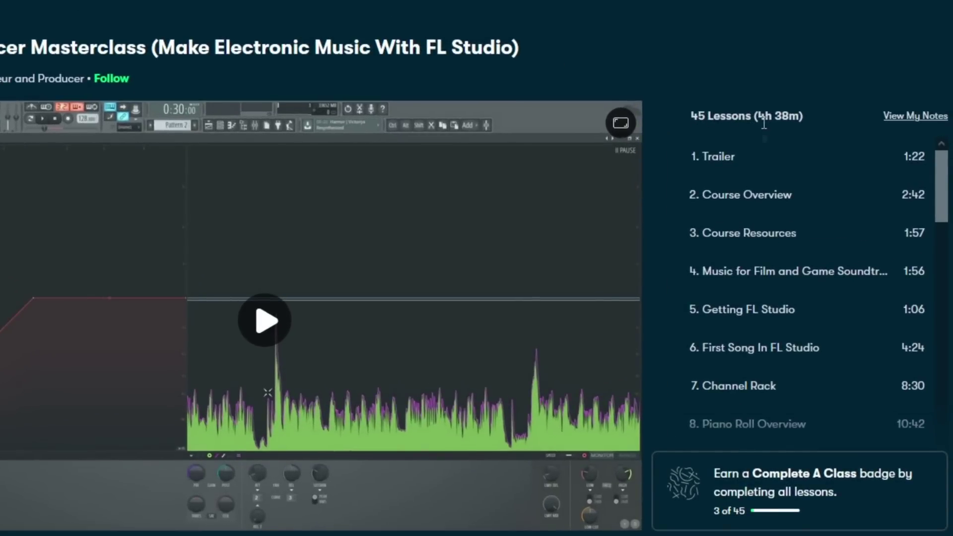
Look through the lesson list of the masterclass on making electronic music with FL Studio.
scroll(799, 193, down, 20)
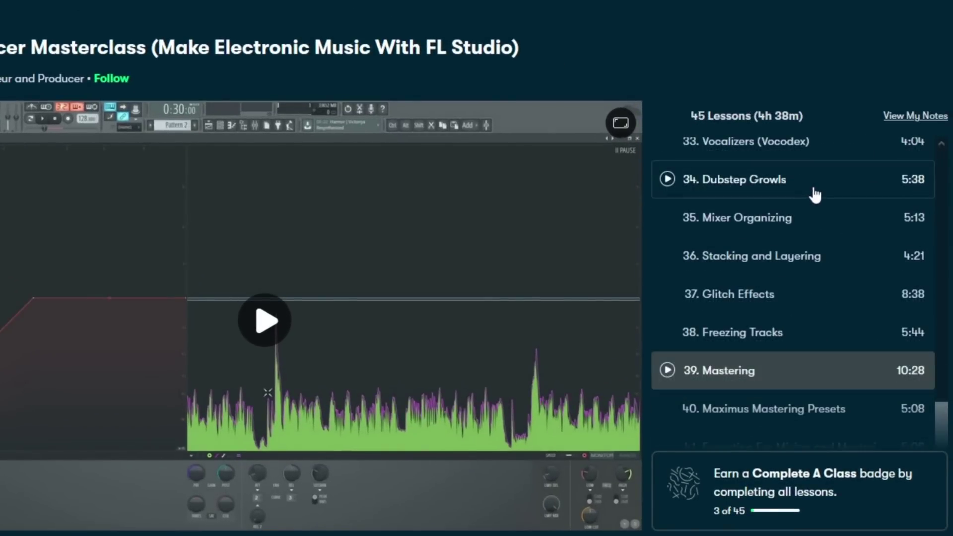
scroll(814, 194, down, 5)
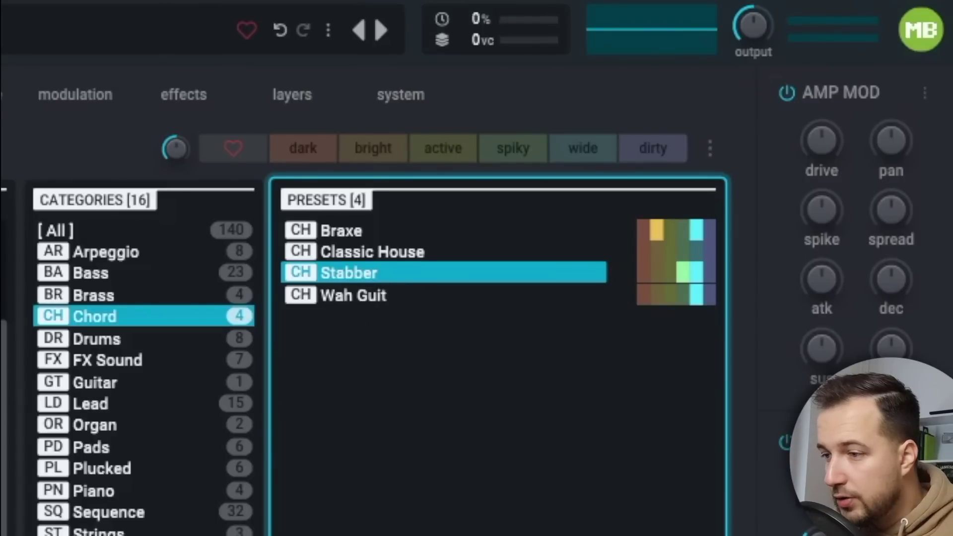
Audition the Stabber chord preset in Nexus and play the Nexus notes of Pattern 16 in the piano roll.
click(468, 530)
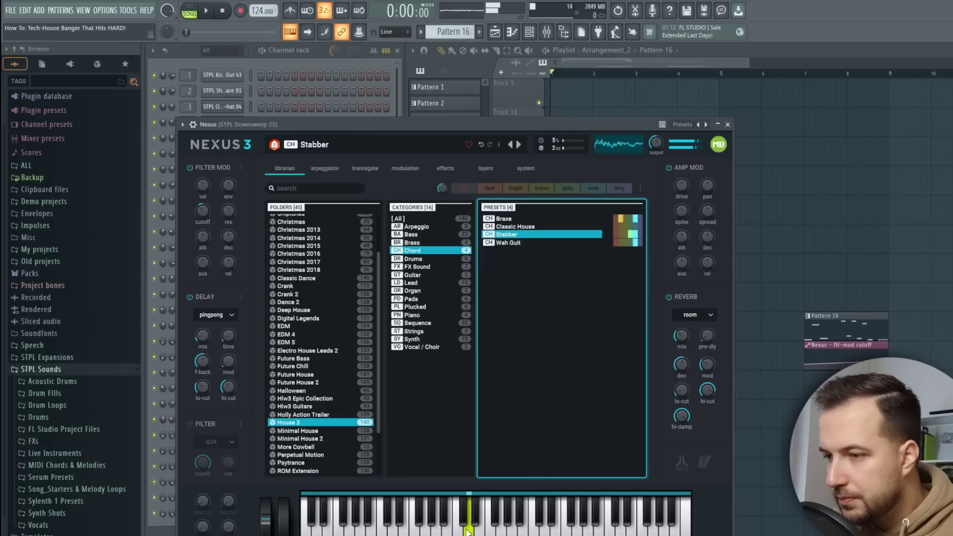
click(728, 125)
click(319, 199)
key(space)
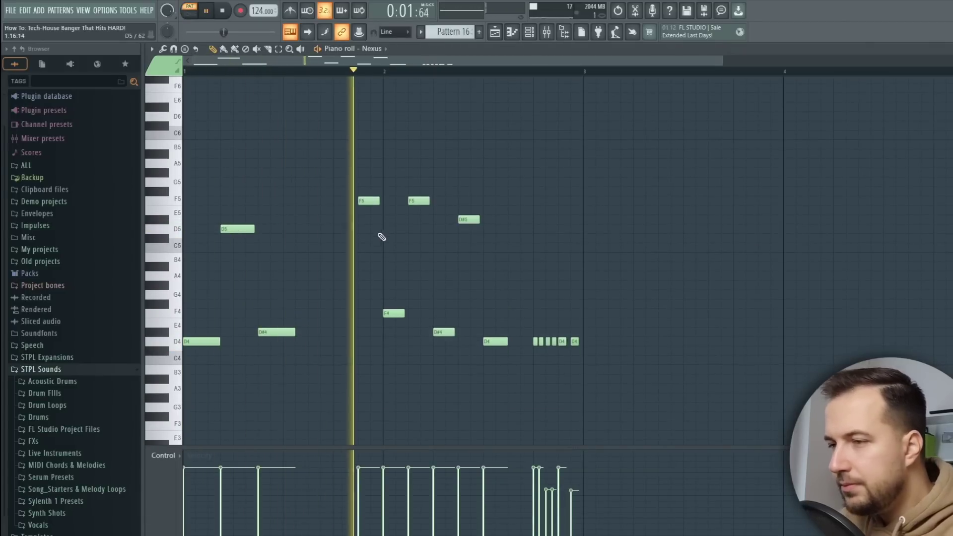
key(space)
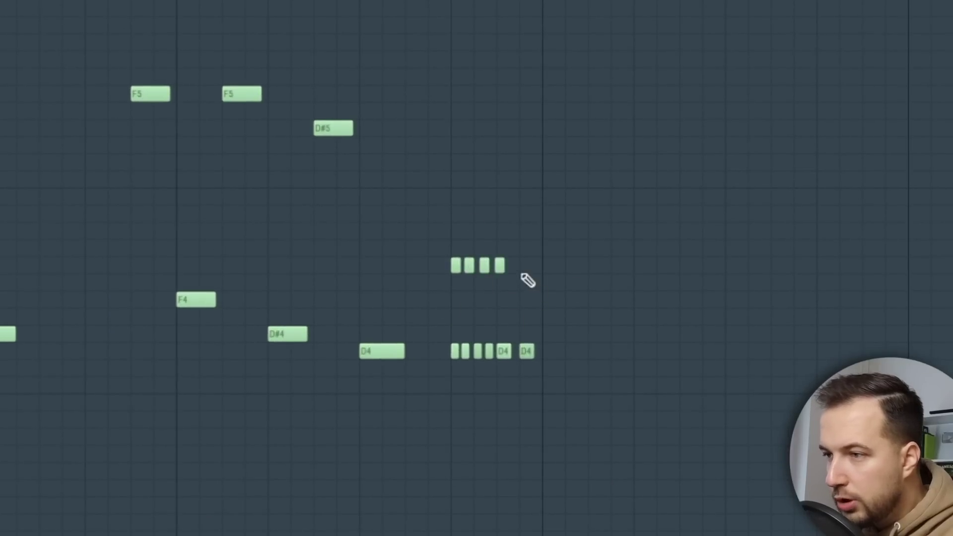
Delete the four short notes above the D4 roll at the end of Pattern 16 and play the pattern.
drag(554, 223, 423, 285)
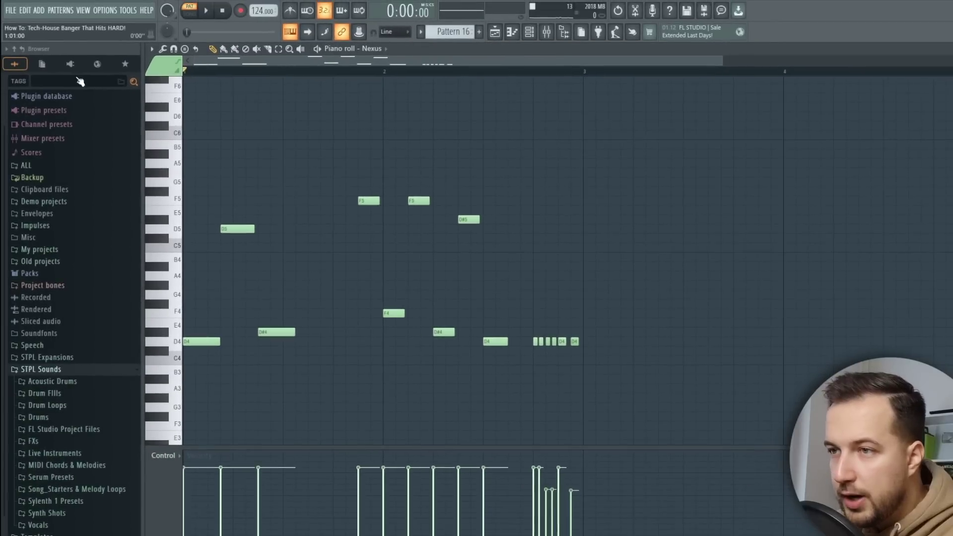
key(space)
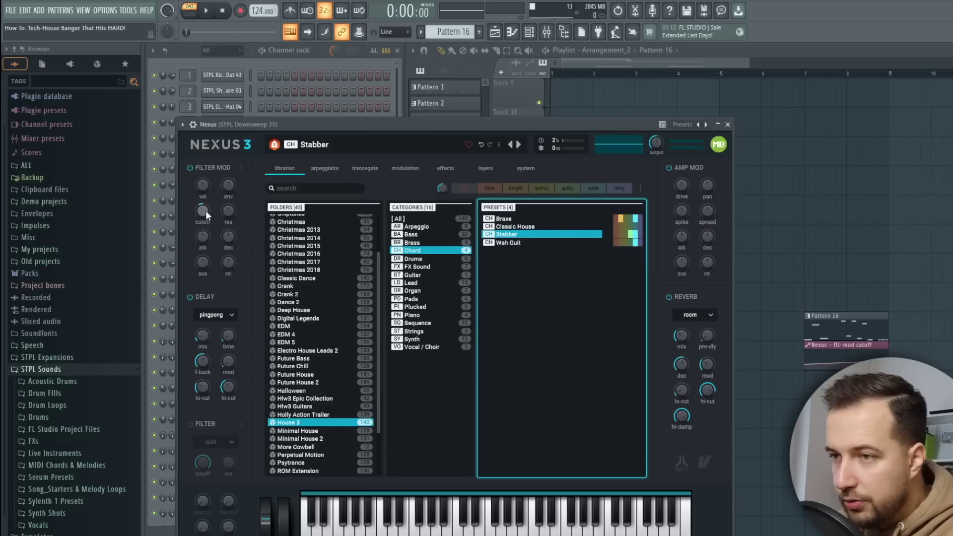
Solo the Nexus clips on Tracks 17 and 18, play them from bar 3, and restore all tracks.
click(728, 124)
click(635, 73)
ctrl+click(539, 336)
key(space)
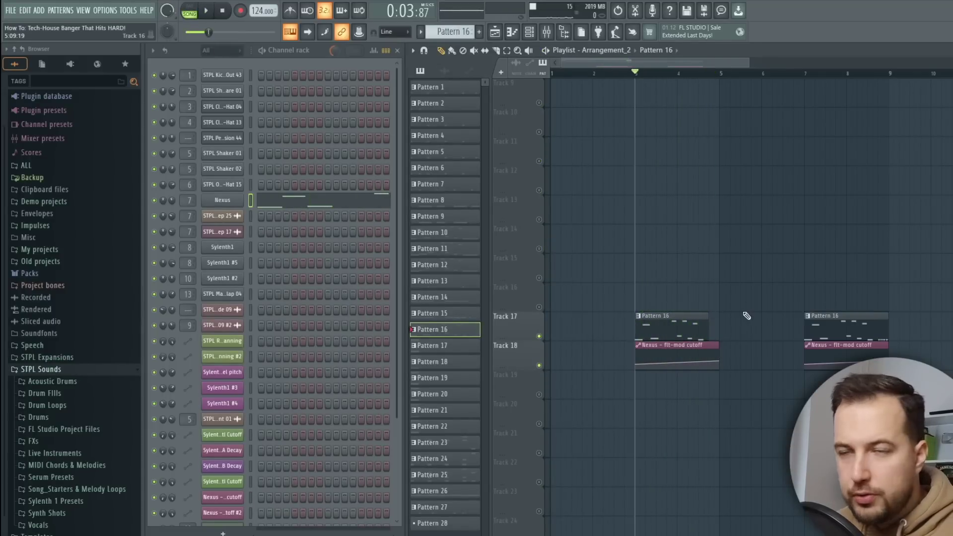
ctrl+click(539, 336)
Duplicate the clips on Tracks 1 to 5 so they repeat from bar 5, and play back the arrangement.
scroll(791, 251, up, 8)
drag(755, 82, 536, 203)
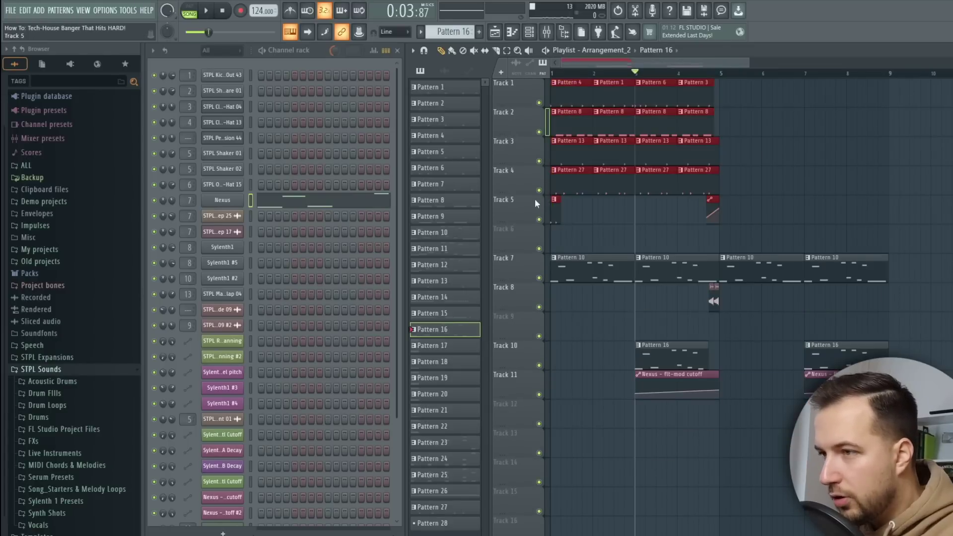
key(ctrl+b)
key(space)
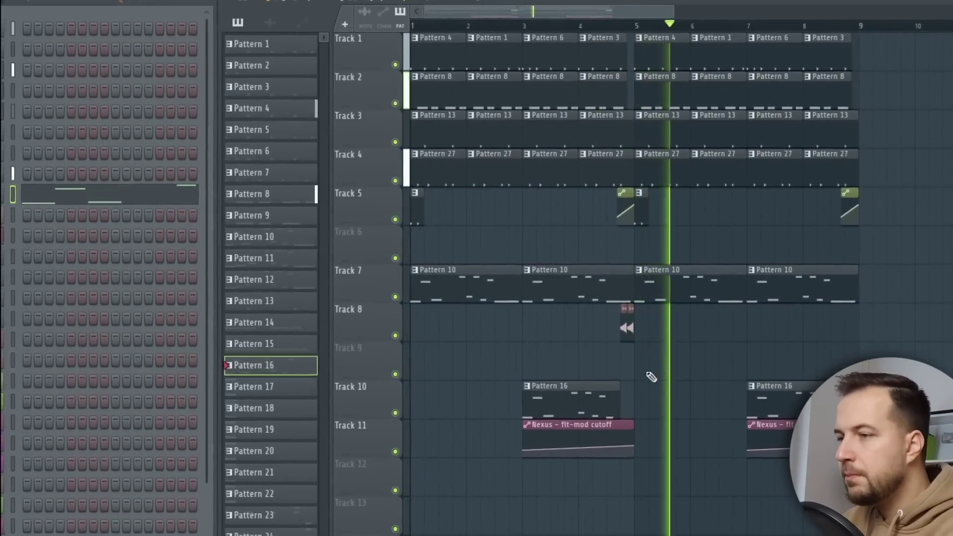
key(space)
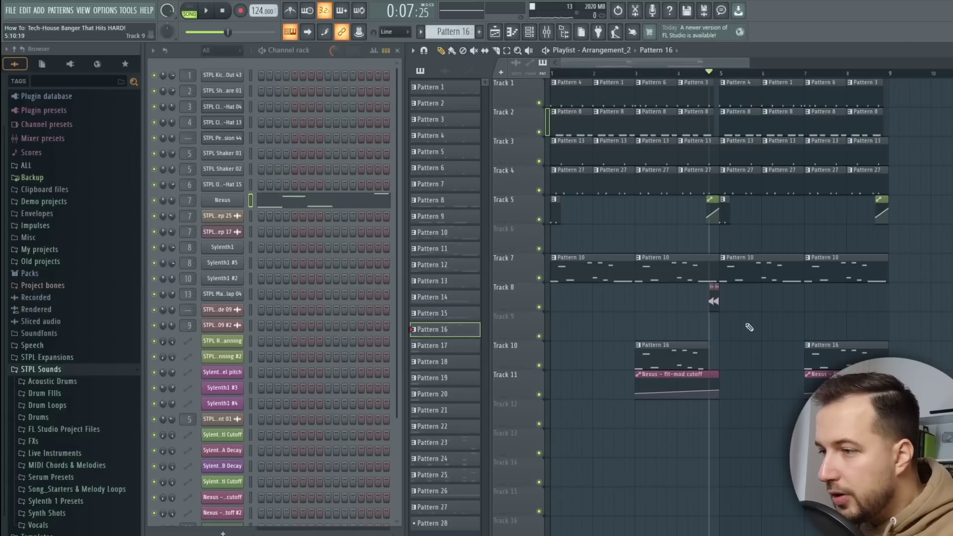